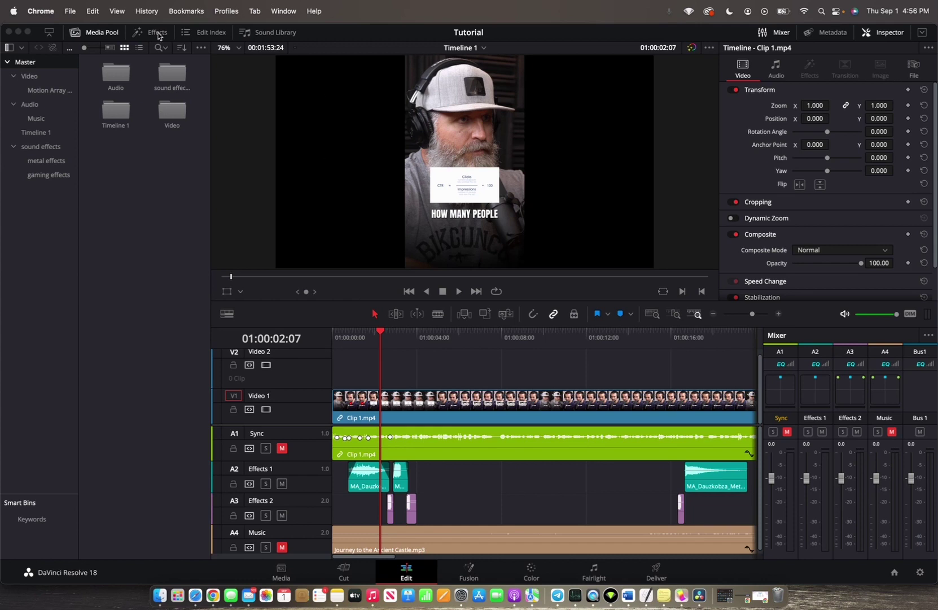
# Open the Titles library and preview Left Lower Third, Background Reveal and Call Out.
pyautogui.click(158, 37)
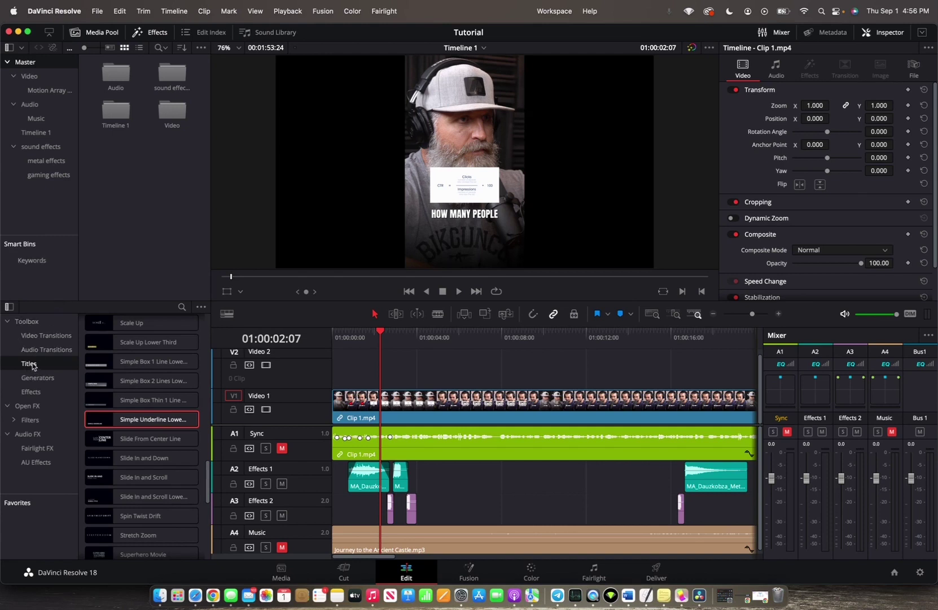
pyautogui.scroll(5, 126, 388)
pyautogui.scroll(5, 125, 388)
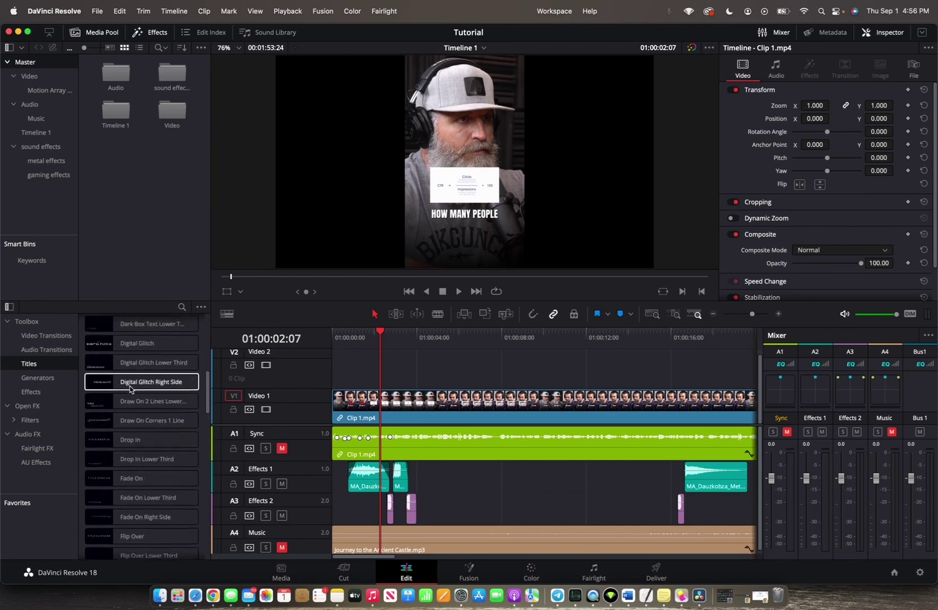
pyautogui.scroll(5, 130, 389)
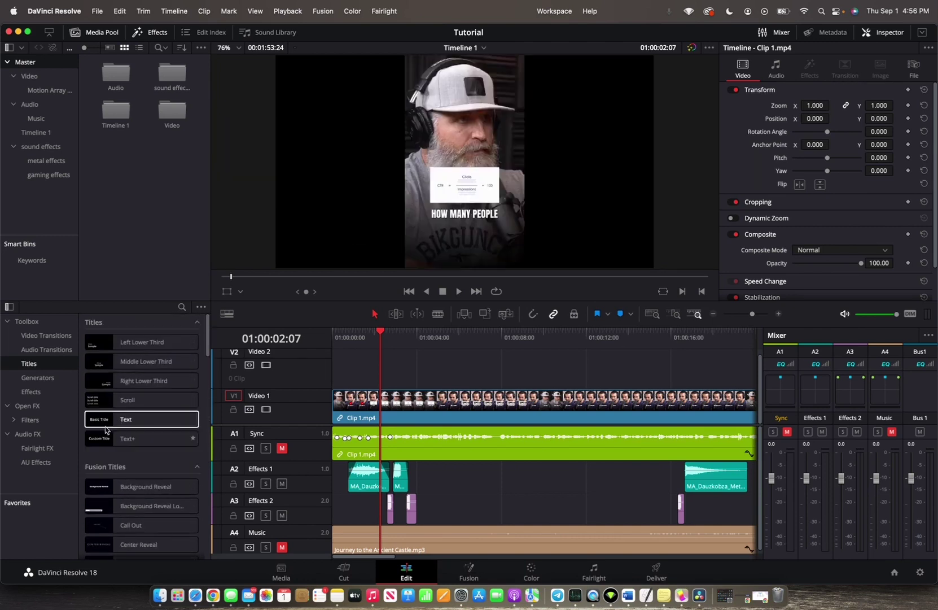
pyautogui.click(109, 342)
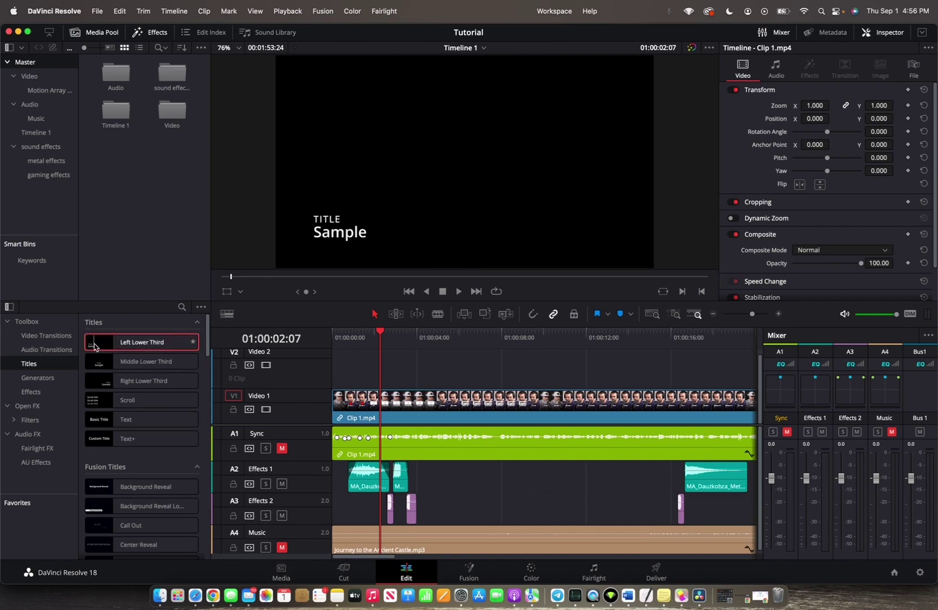
pyautogui.scroll(-3, 127, 450)
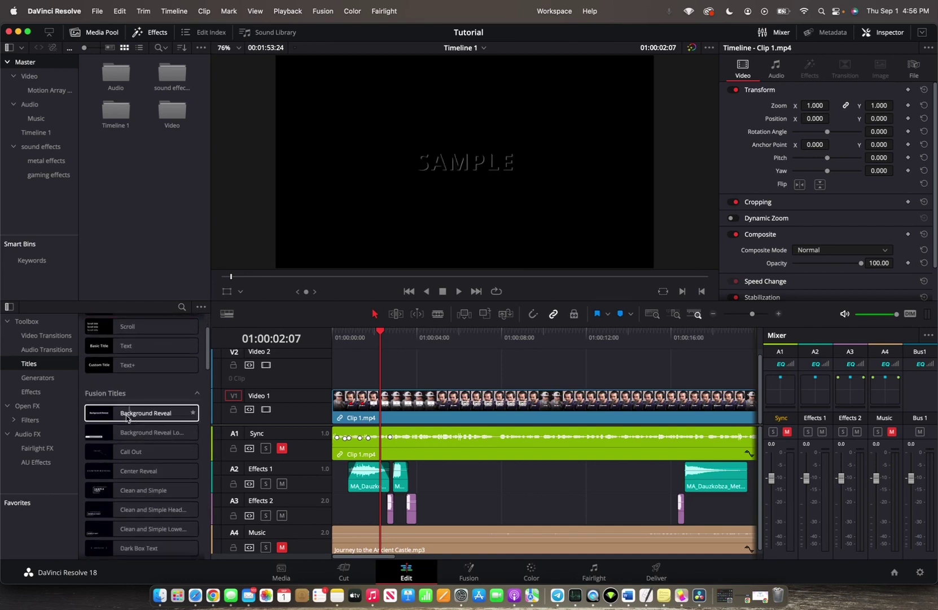
pyautogui.click(106, 408)
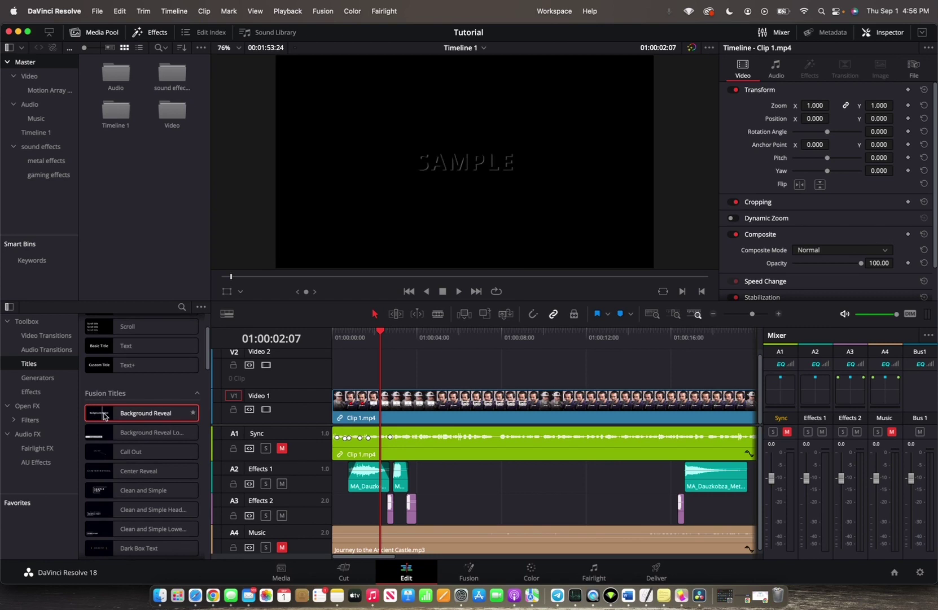
pyautogui.click(110, 433)
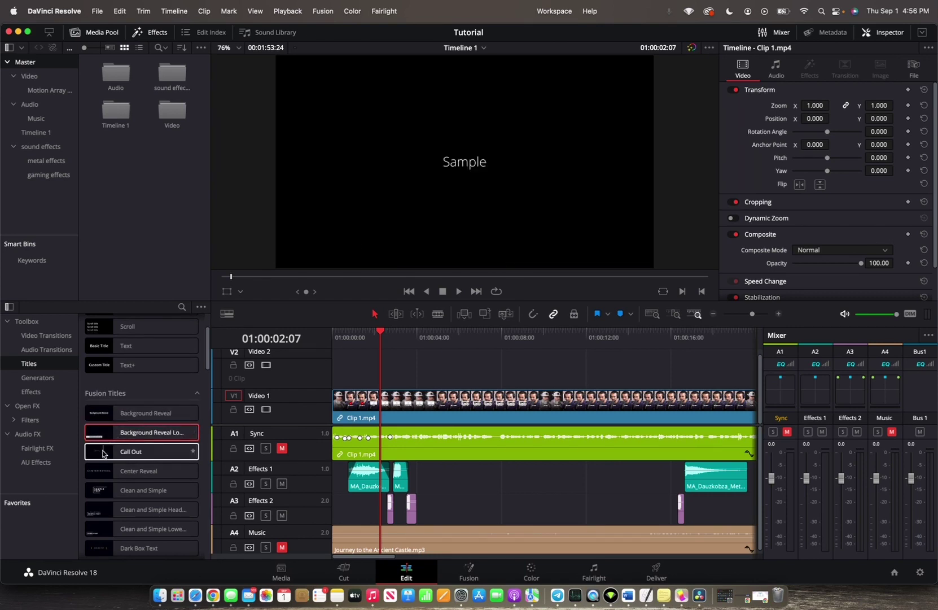
pyautogui.click(98, 454)
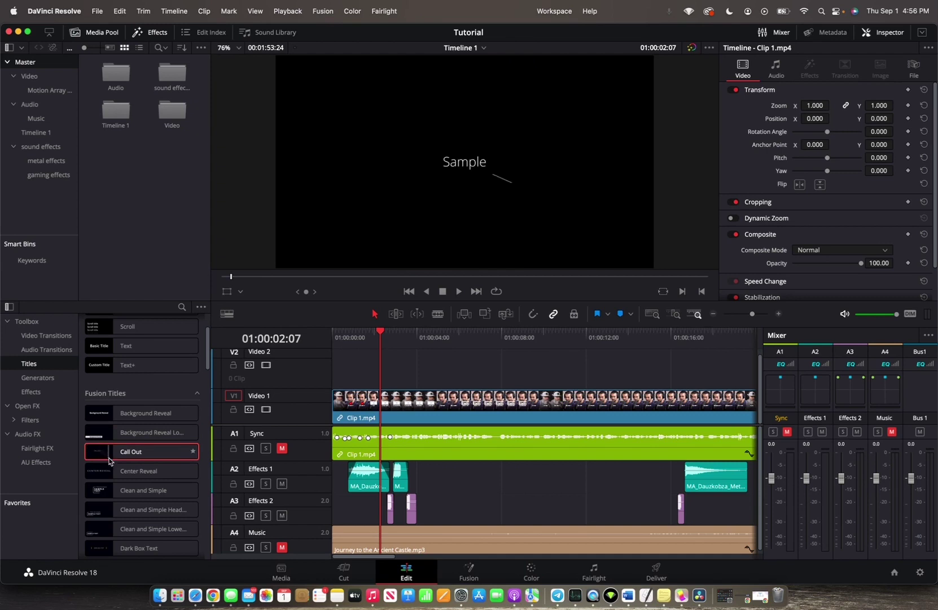
pyautogui.scroll(-1, 118, 480)
pyautogui.scroll(-5, 125, 478)
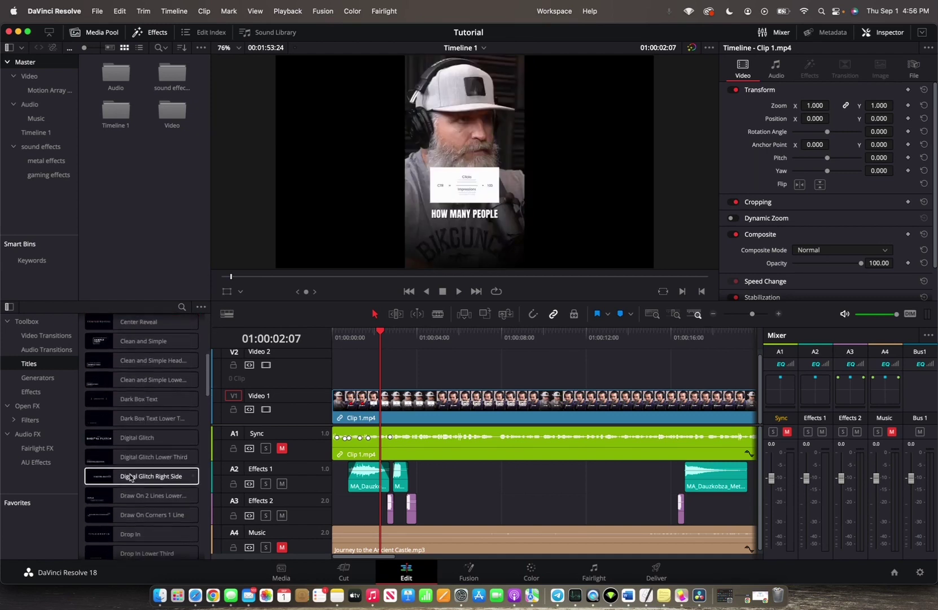
pyautogui.scroll(-1, 131, 478)
pyautogui.scroll(-2, 130, 477)
pyautogui.scroll(-1, 131, 477)
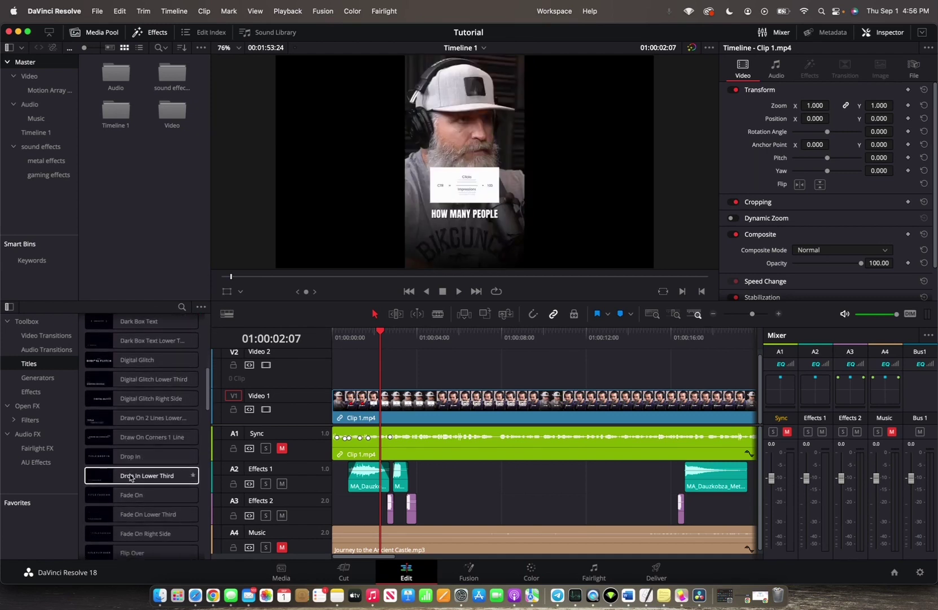
pyautogui.scroll(-3, 131, 478)
pyautogui.scroll(-3, 131, 478)
pyautogui.scroll(-3, 130, 478)
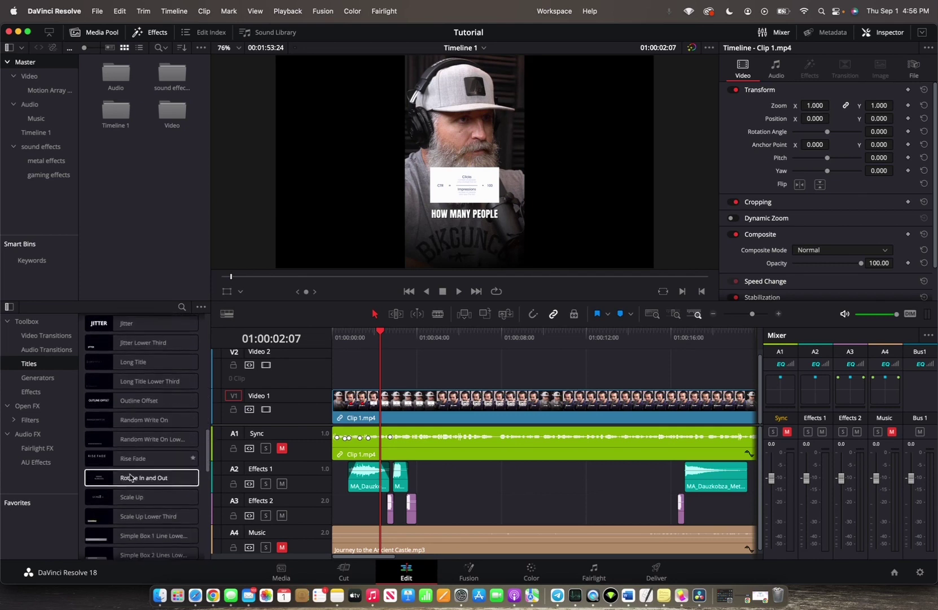
pyautogui.scroll(-3, 131, 477)
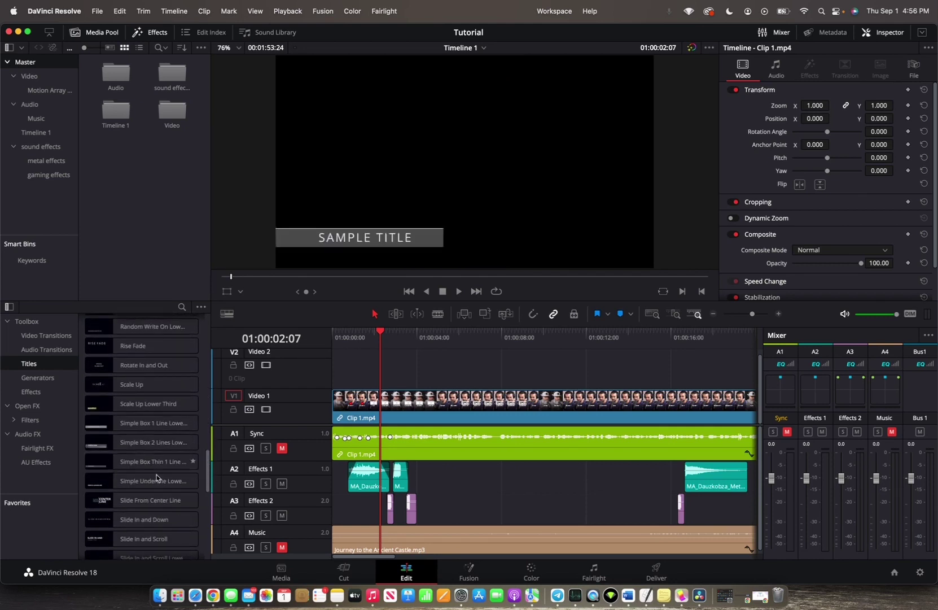
# Select and preview the Simple Underline Lower Third Fusion title.
pyautogui.click(156, 482)
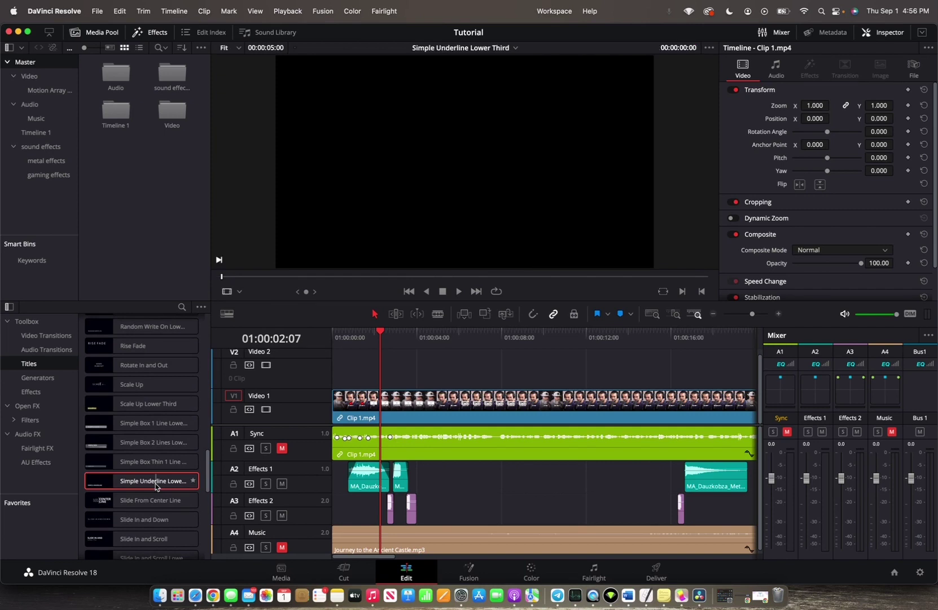
# Place Simple Underline Lower Third on Video 2, aligned to the timeline start.
pyautogui.moveTo(156, 483)
pyautogui.mouseDown()
pyautogui.moveTo(320, 346)
pyautogui.moveTo(606, 167)
pyautogui.moveTo(645, 190)
pyautogui.mouseUp()
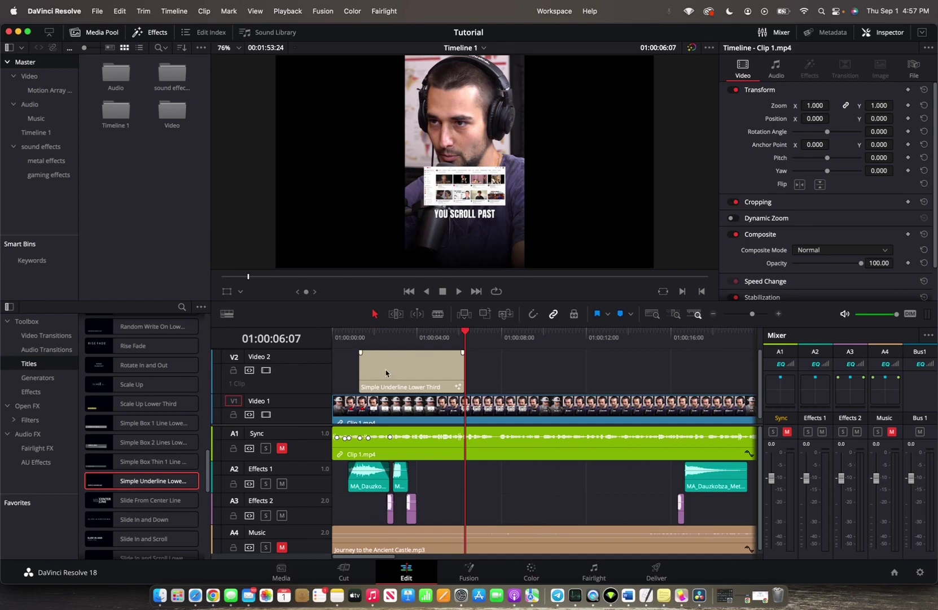
pyautogui.moveTo(400, 372); pyautogui.dragTo(367, 382)
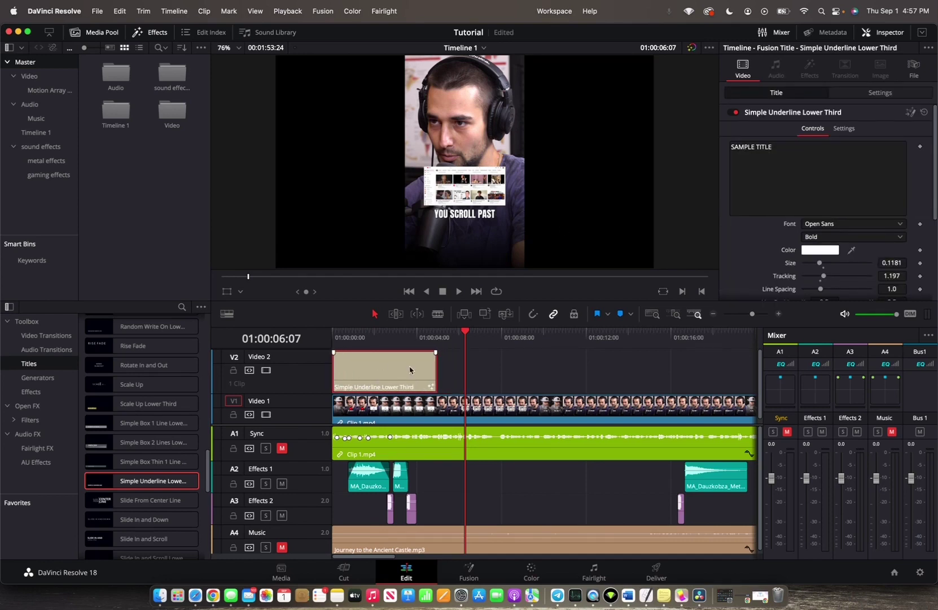
# Move two seconds in and delete the SAMPLE TITLE text in the Inspector.
pyautogui.click(375, 336)
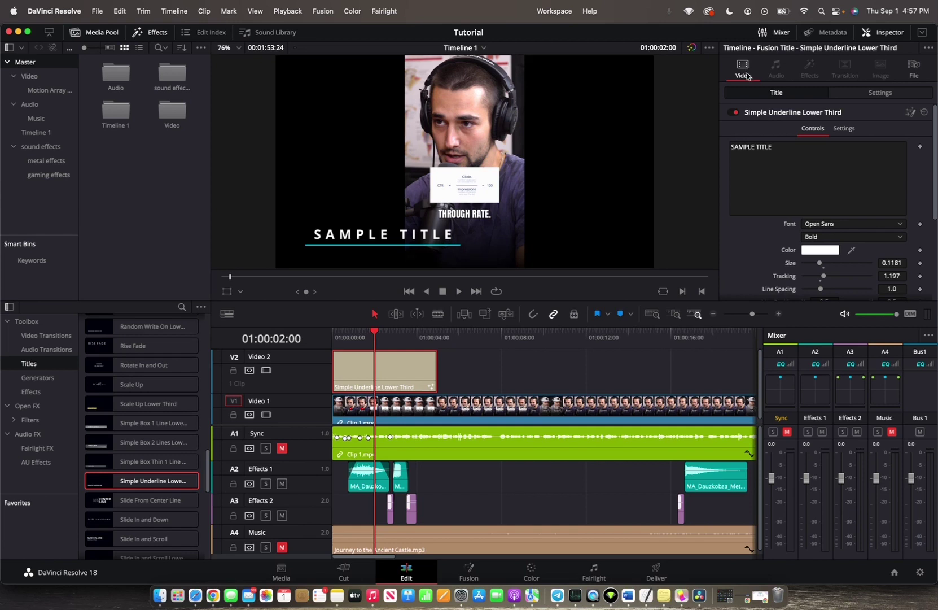
pyautogui.doubleClick(747, 148)
pyautogui.tripleClick(748, 149)
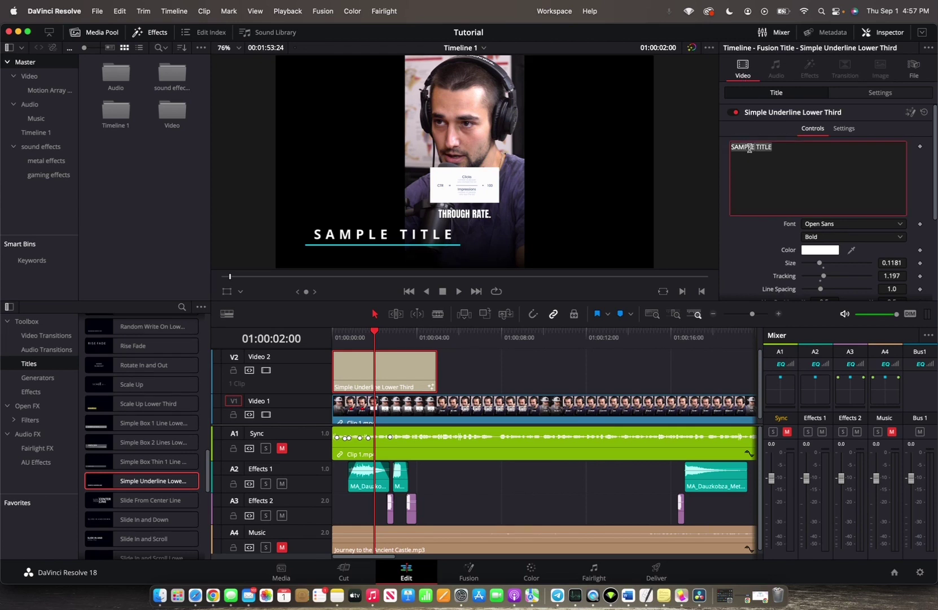
pyautogui.press('BackSpace')
pyautogui.write('eli')
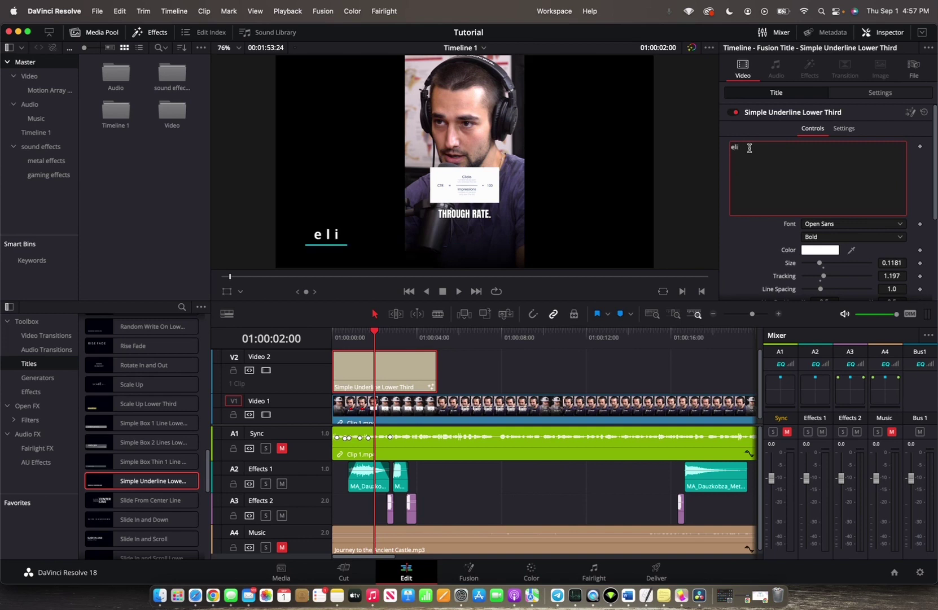
pyautogui.write(' talks ab')
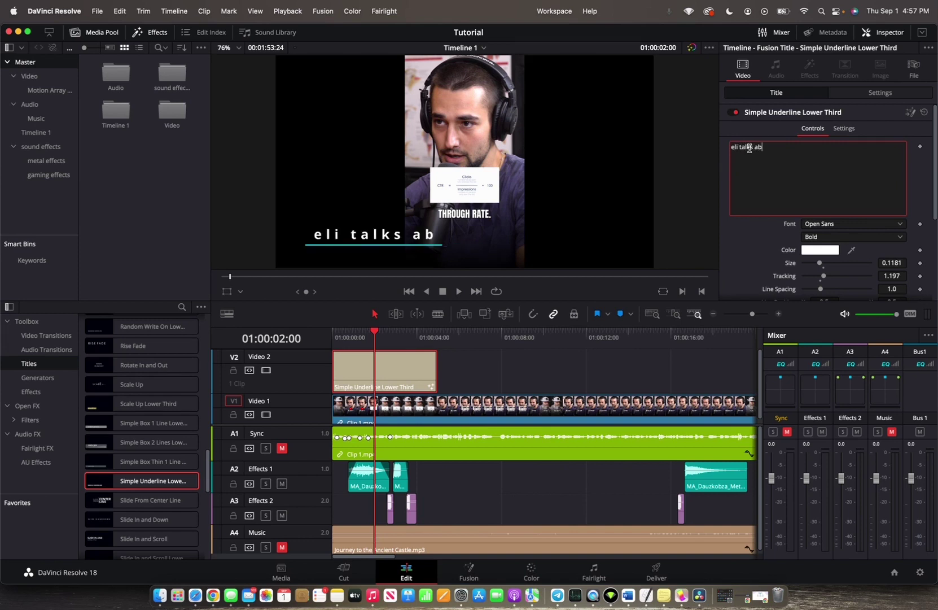
pyautogui.write('out tikto')
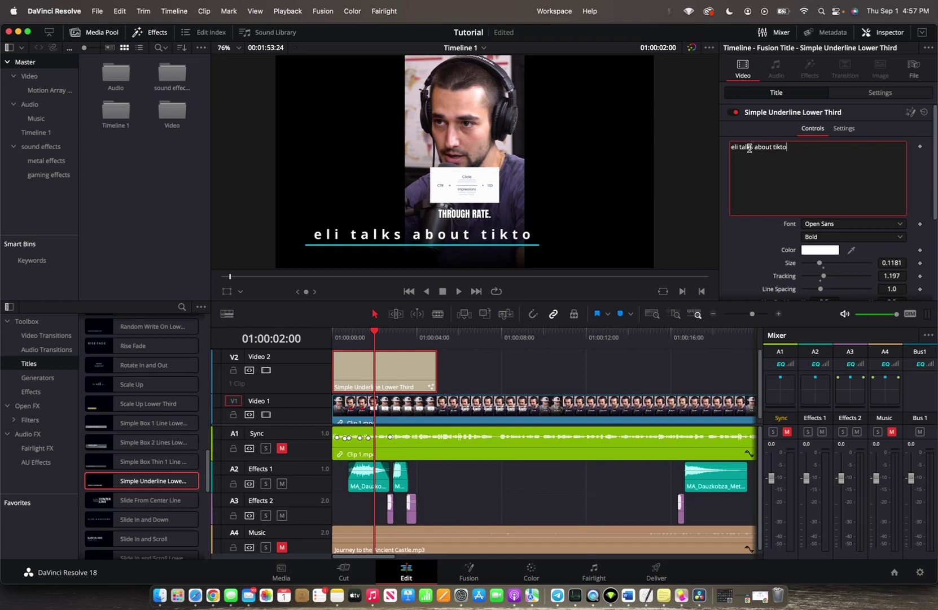
pyautogui.write('k')
# Keep Open Sans Bold and set title size to 0.122 with tracking 1.071.
pyautogui.click(831, 225)
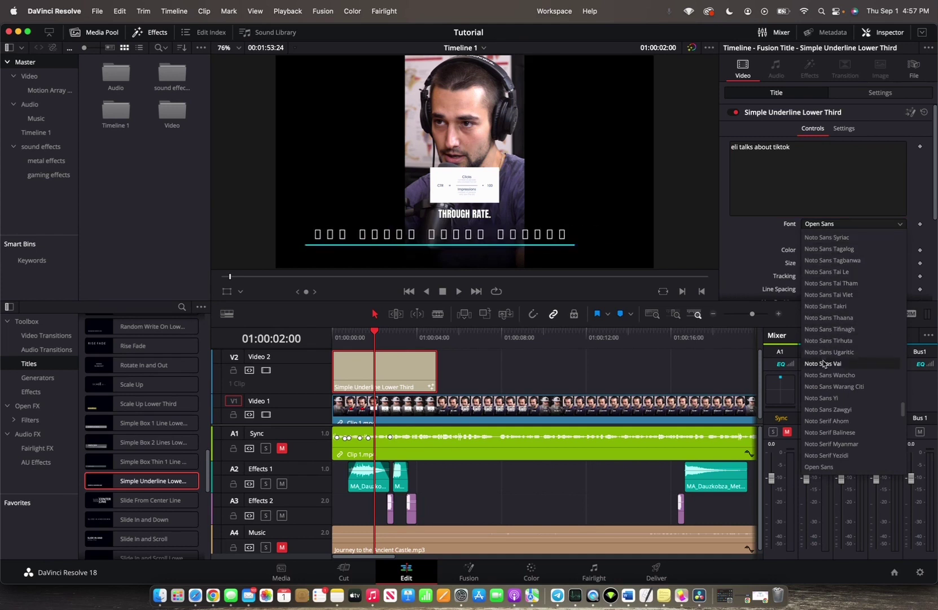
pyautogui.click(829, 249)
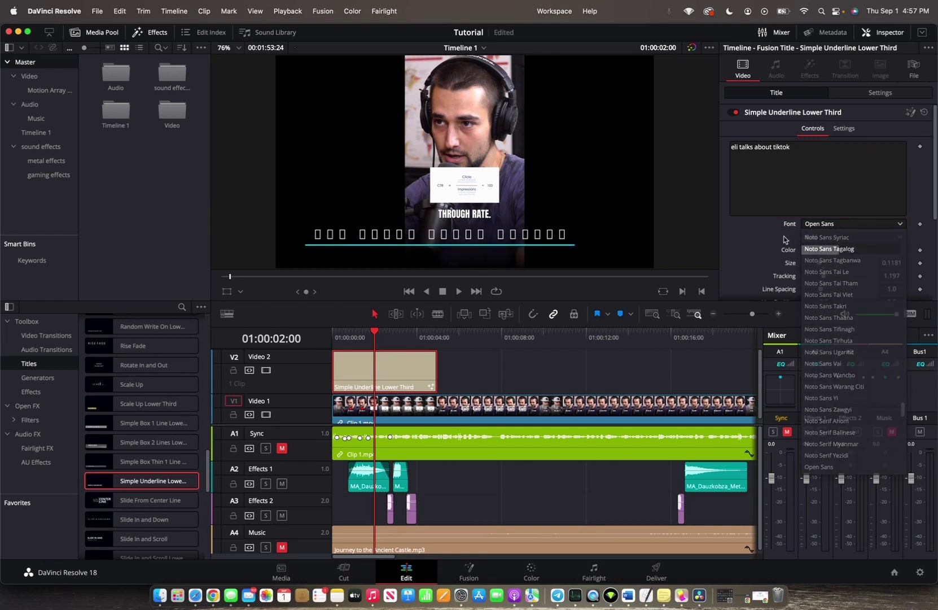
pyautogui.click(814, 239)
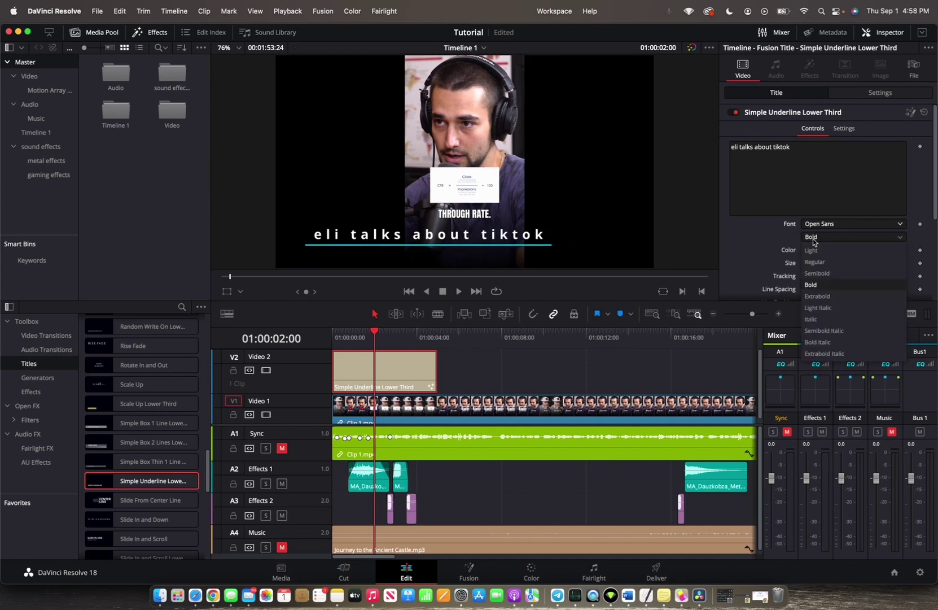
pyautogui.click(790, 245)
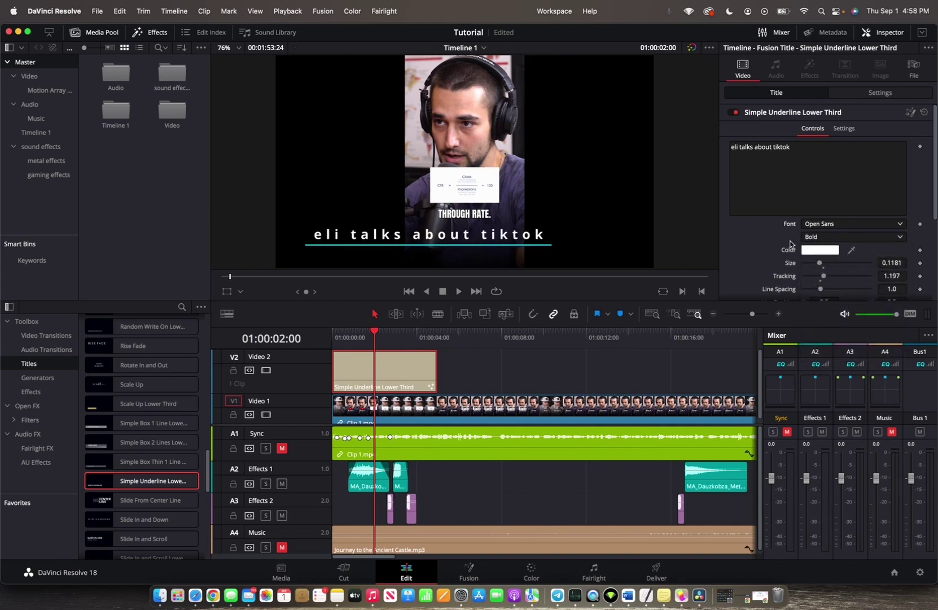
pyautogui.scroll(-1, 825, 252)
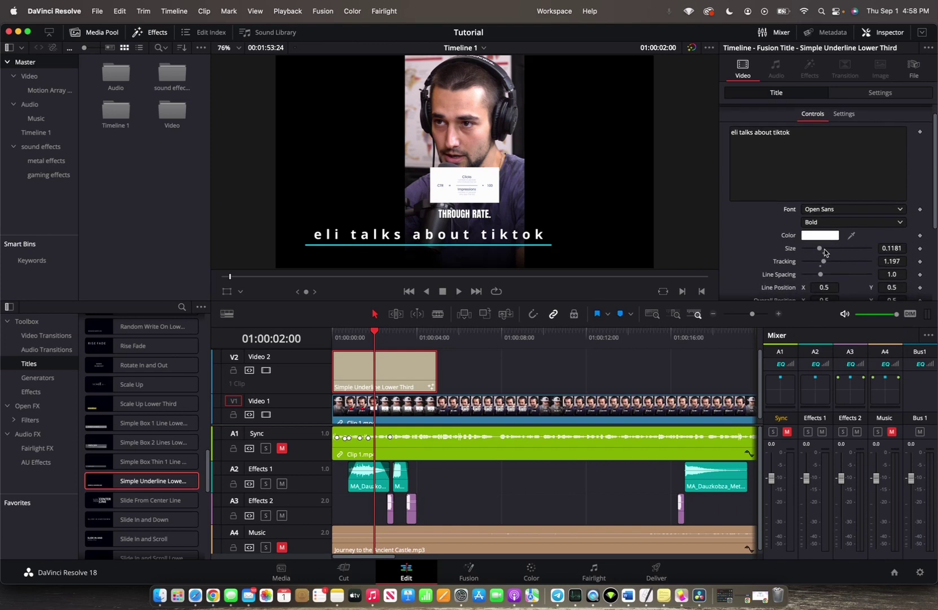
pyautogui.moveTo(825, 252); pyautogui.dragTo(822, 265)
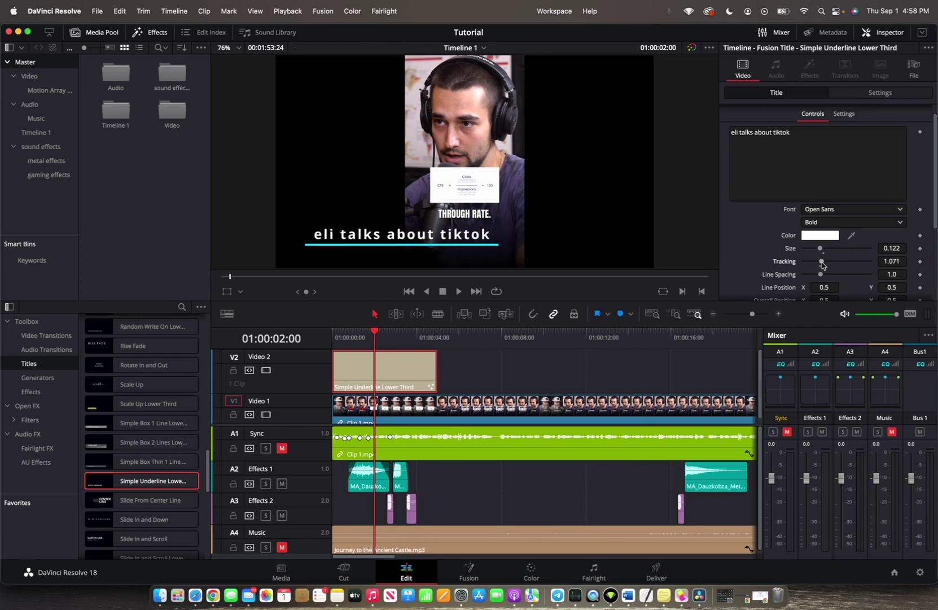
pyautogui.scroll(-1, 822, 266)
pyautogui.scroll(-1, 821, 275)
pyautogui.scroll(-1, 818, 286)
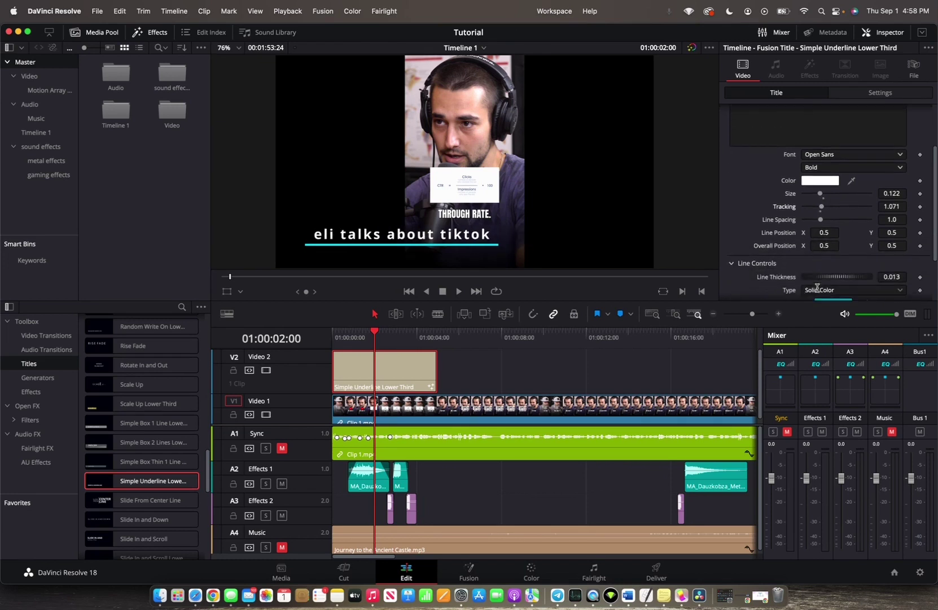
pyautogui.scroll(-1, 817, 288)
pyautogui.scroll(-1, 806, 271)
pyautogui.scroll(-1, 793, 253)
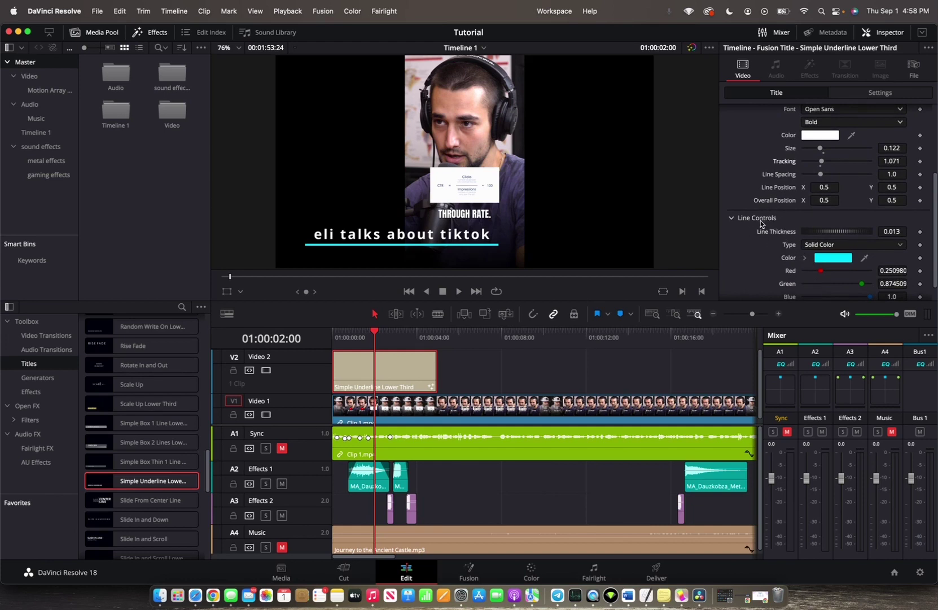
# Raise the underline's Line Thickness from 0.013 to 0.093.
pyautogui.click(835, 232)
pyautogui.moveTo(834, 231); pyautogui.dragTo(843, 233)
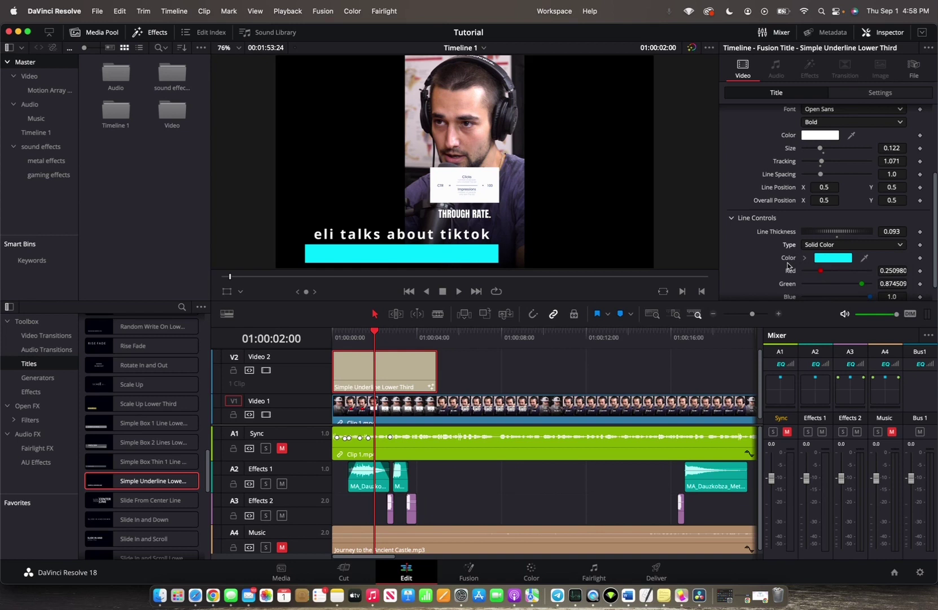
pyautogui.scroll(-1, 798, 290)
pyautogui.scroll(-1, 799, 290)
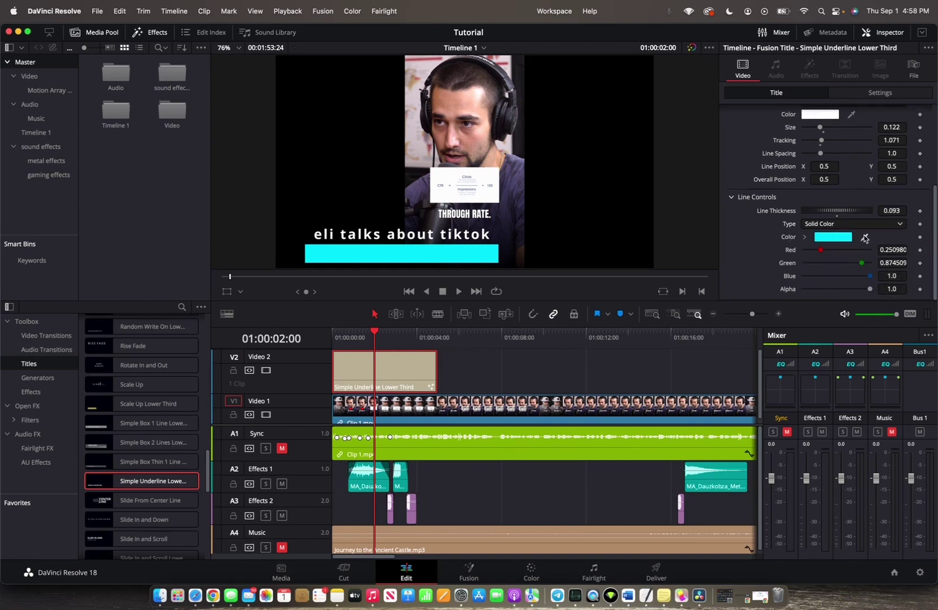
# Change the underline bar colour to purple using the Line Controls colour wheel.
pyautogui.click(846, 239)
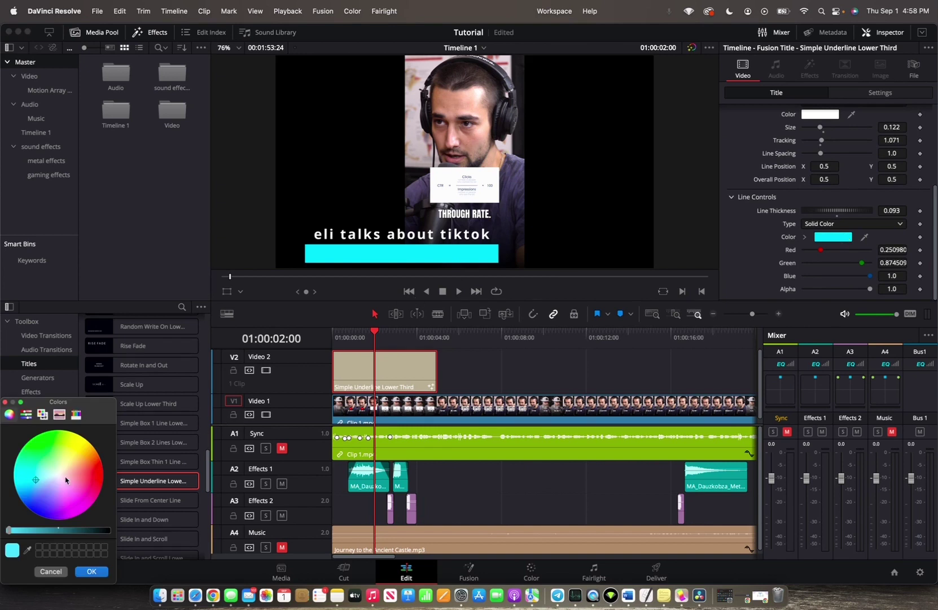
pyautogui.moveTo(37, 481); pyautogui.dragTo(69, 482)
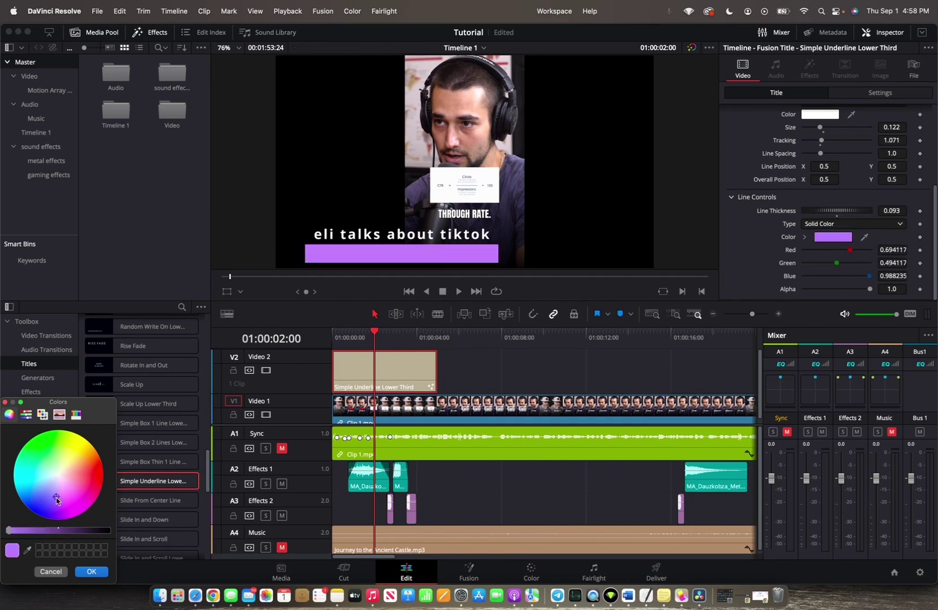